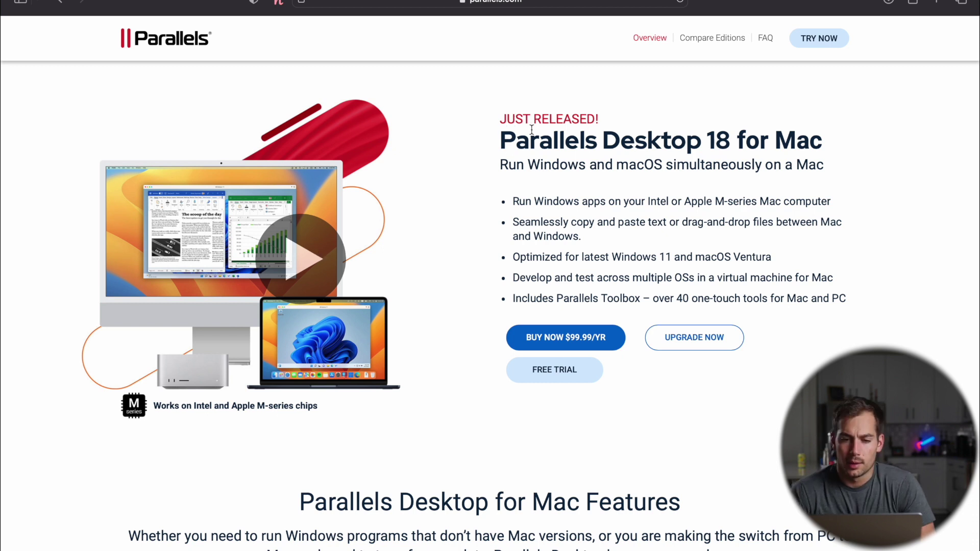
# Highlight 'Run Windows' on the product overview, then go to the Parallels Desktop free-trial page
pyautogui.moveTo(513, 202); pyautogui.dragTo(578, 204)
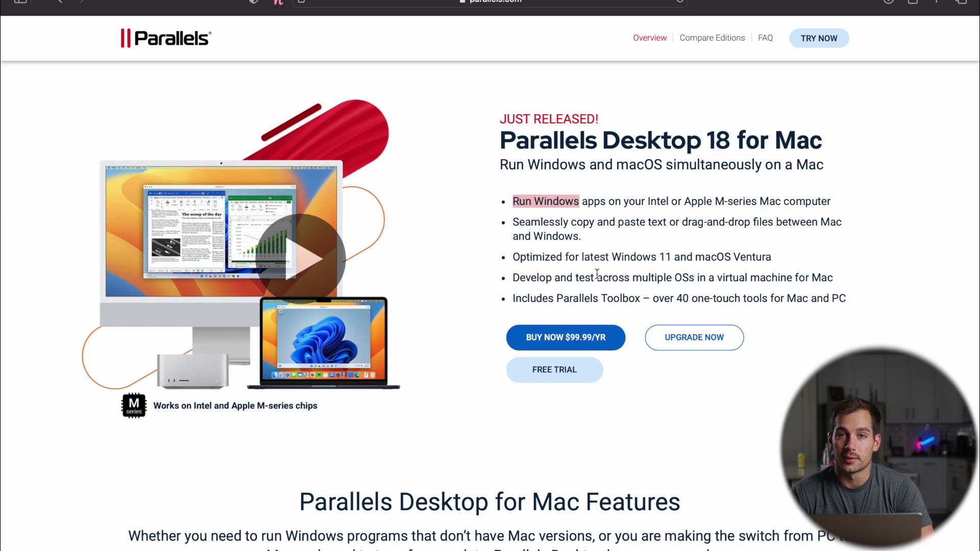
pyautogui.click(543, 379)
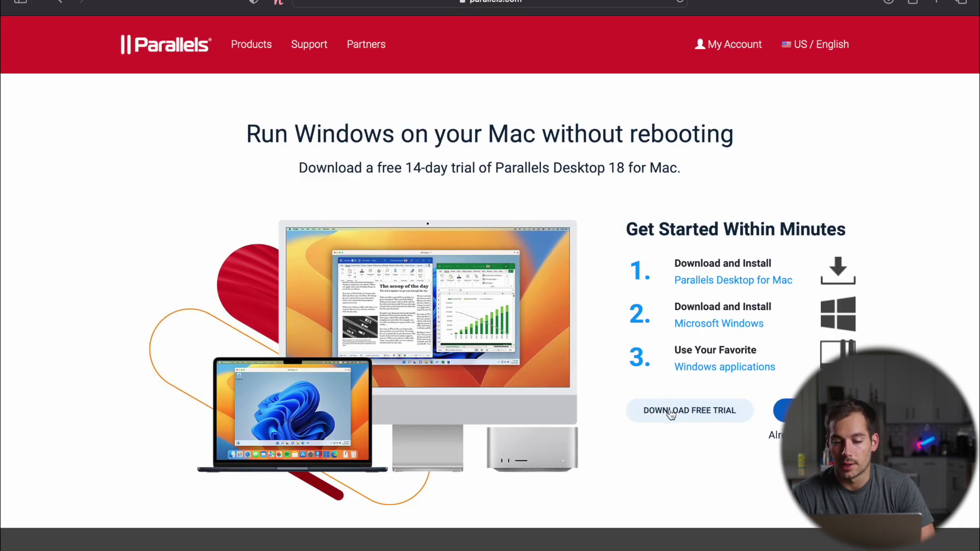
# Download the Parallels Desktop 18 free trial and open Install Parallels Desktop-2.dmg from Safari's downloads
pyautogui.click(670, 413)
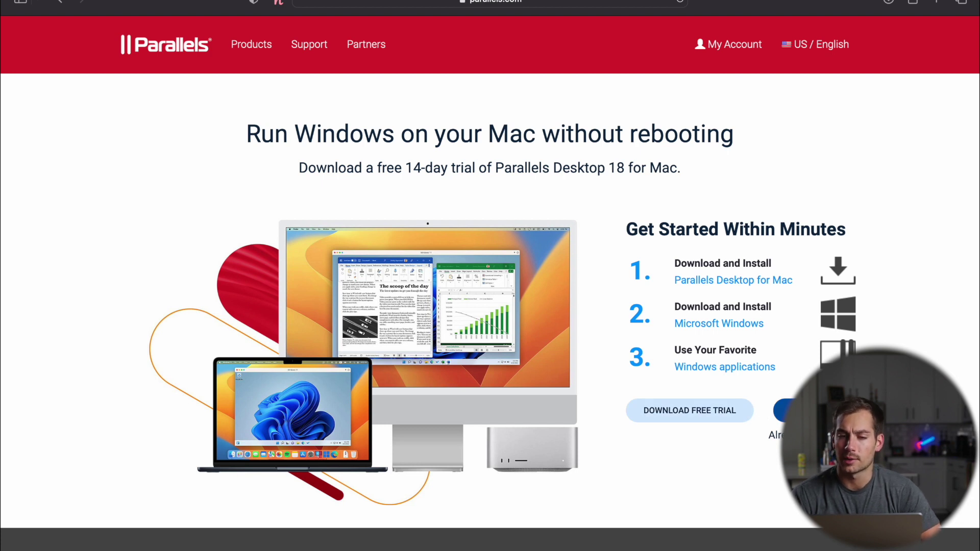
pyautogui.click(693, 415)
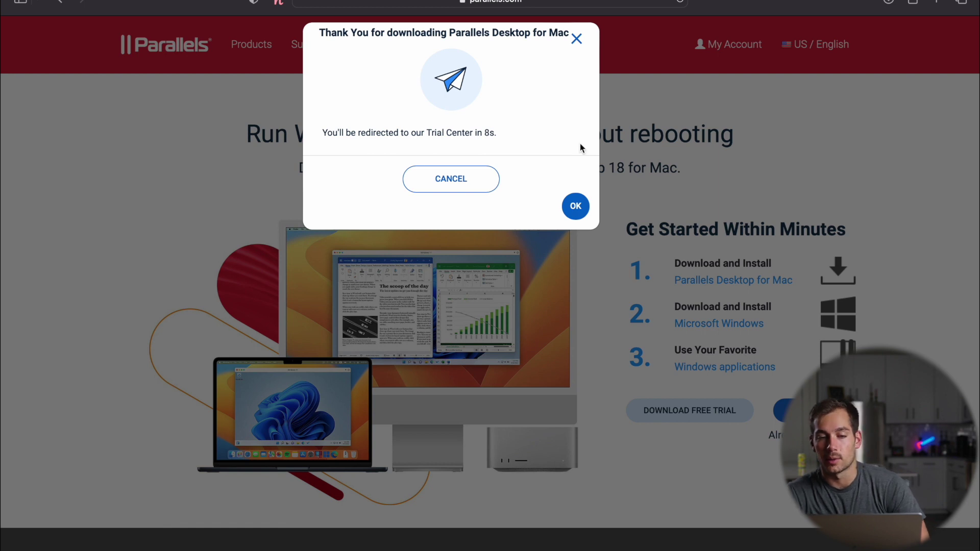
pyautogui.click(574, 204)
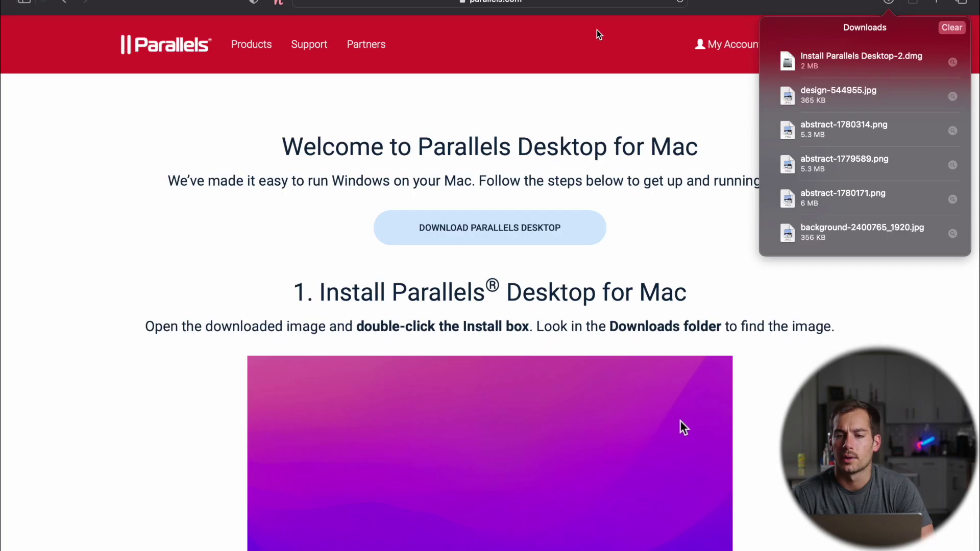
pyautogui.click(806, 57)
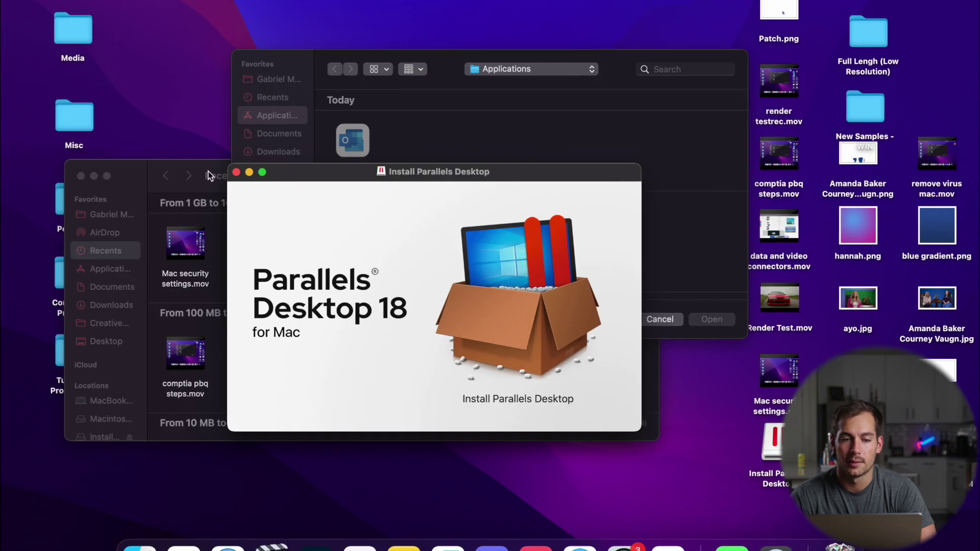
# Run the Parallels Desktop installer, accept the license agreement and authorize with the administrator password
pyautogui.doubleClick(498, 298)
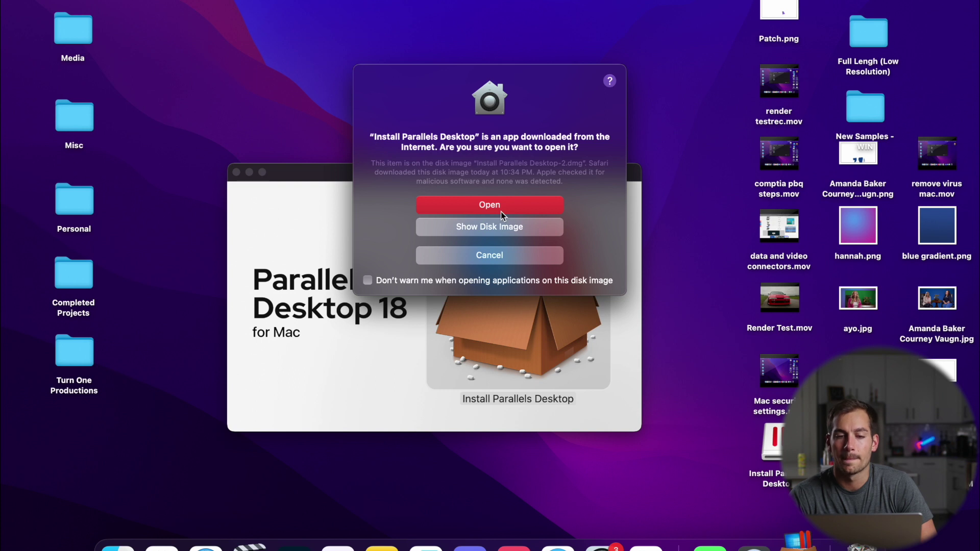
pyautogui.click(473, 207)
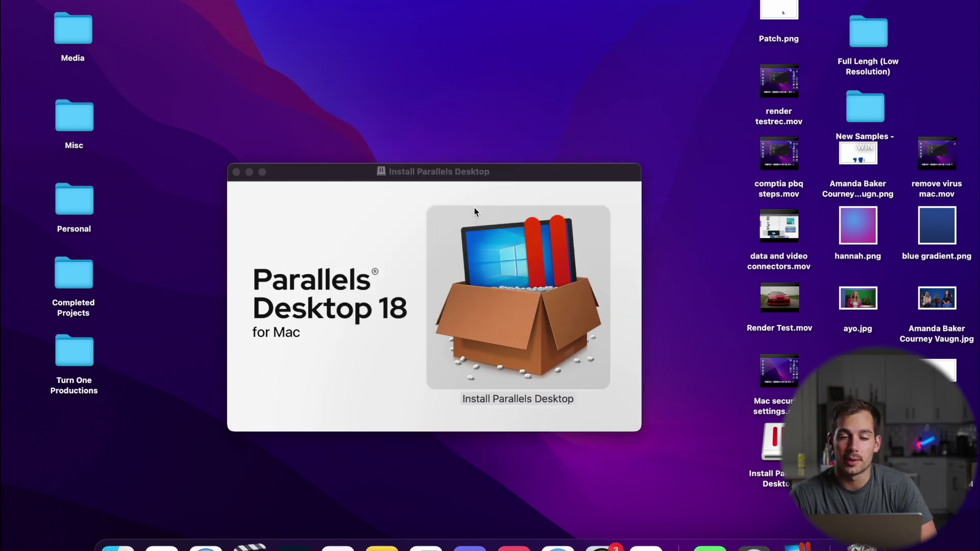
pyautogui.click(585, 420)
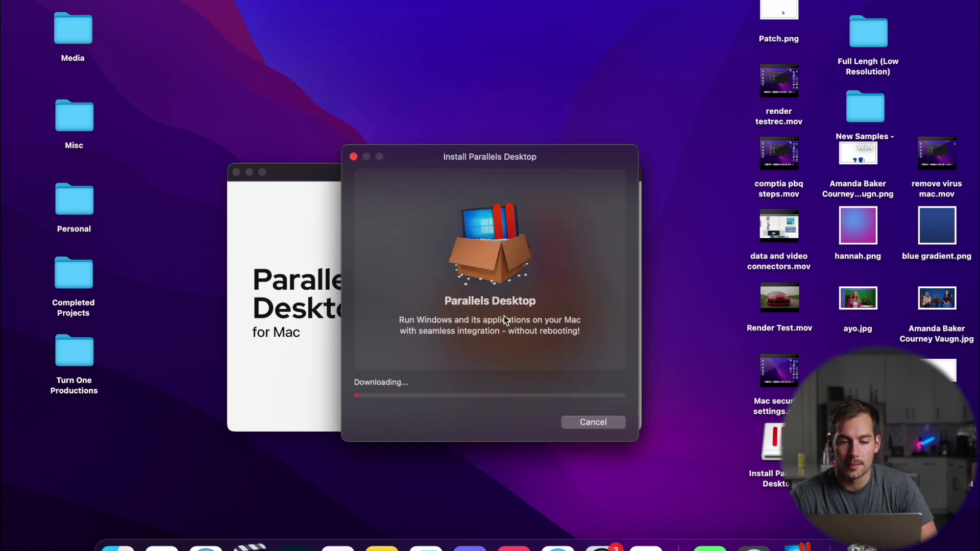
pyautogui.write('****')
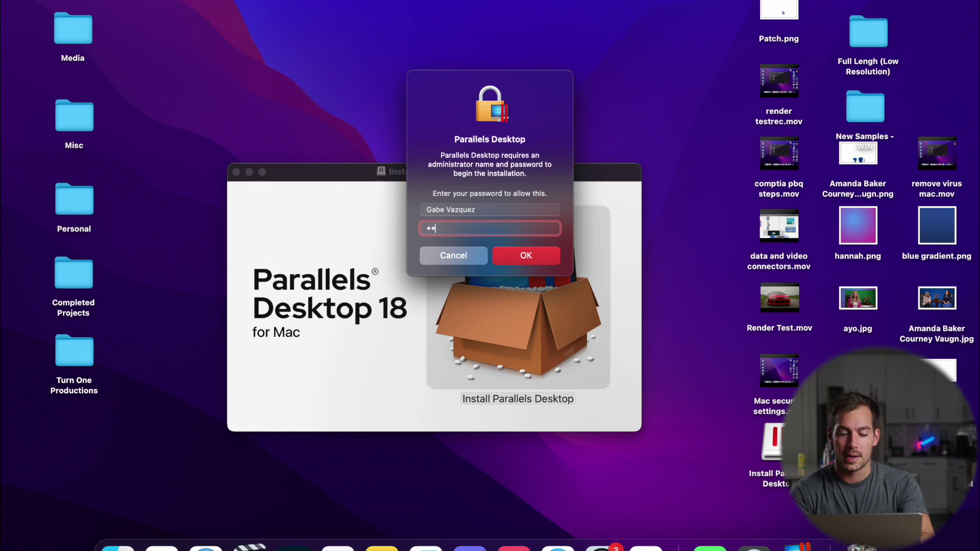
pyautogui.press('Return')
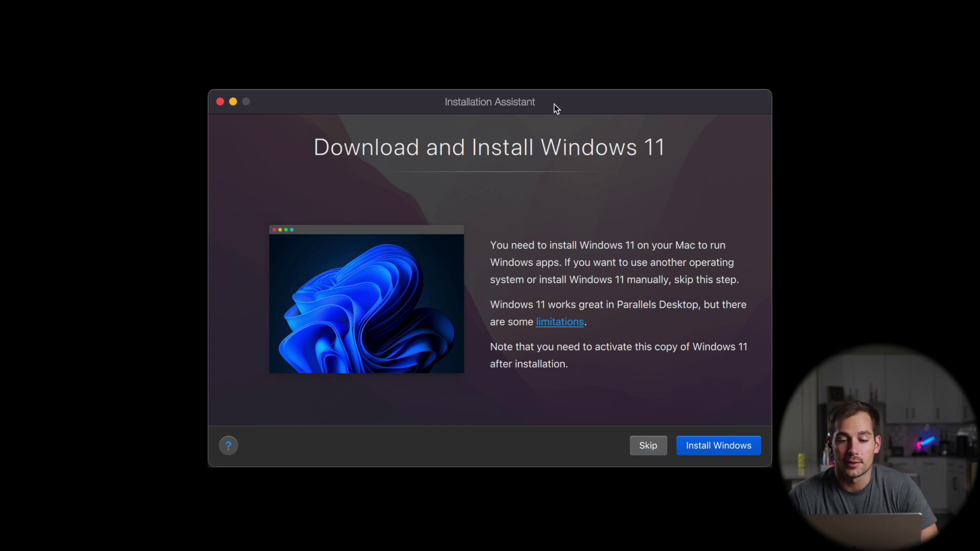
# Install Windows 11 and continue with the Try Free for 14 days trial
pyautogui.click(694, 451)
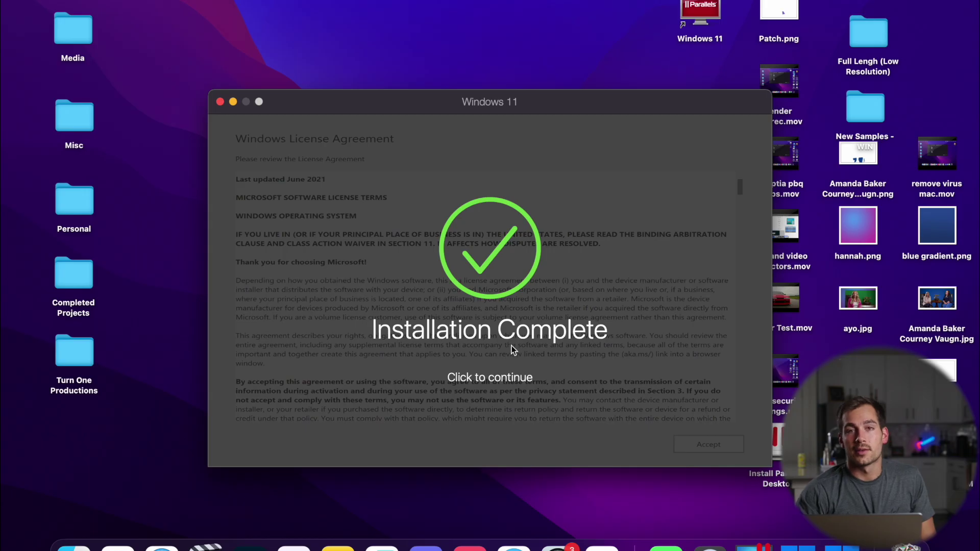
pyautogui.click(494, 366)
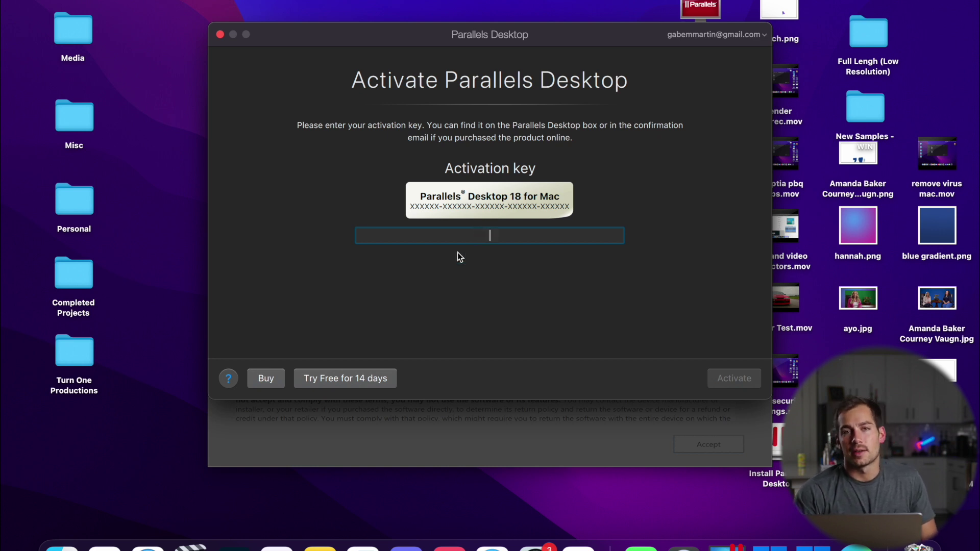
pyautogui.click(345, 377)
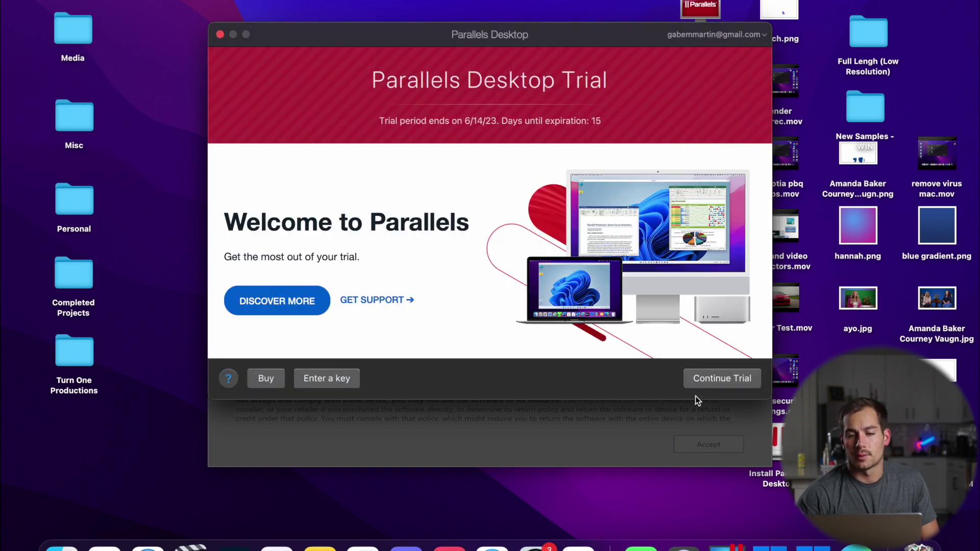
pyautogui.click(707, 378)
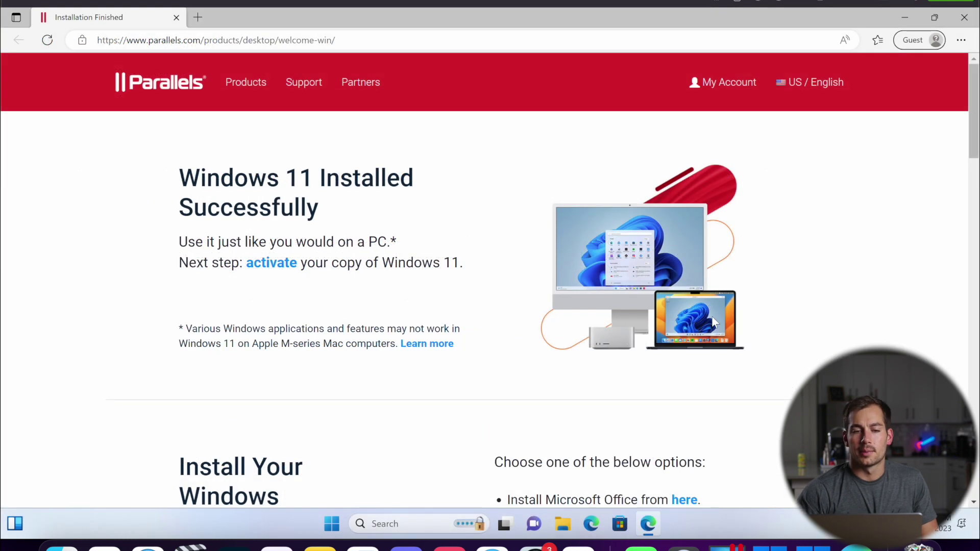
pyautogui.scroll(-3, 660, 230)
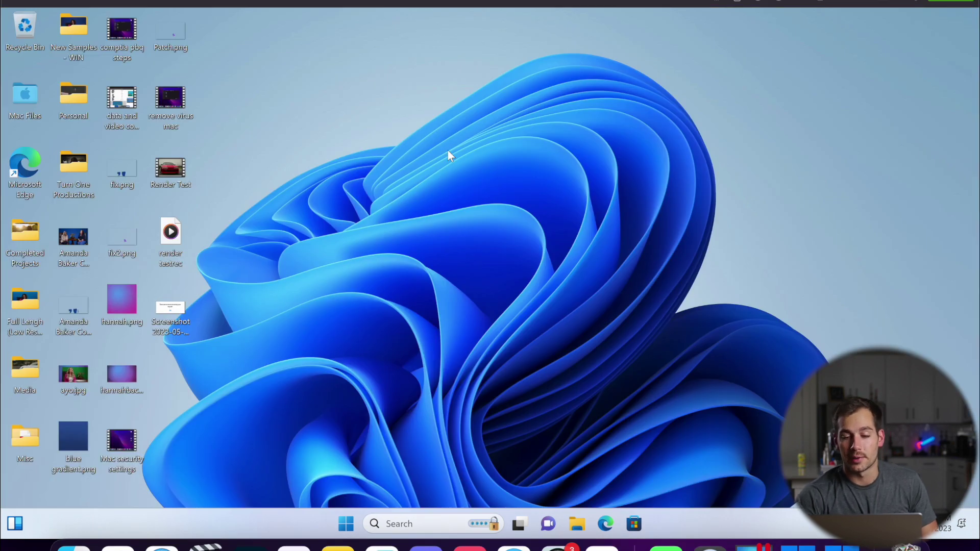
# Open Windows Settings, dismiss the Activate prompt, and expand Activation state showing Windows 11 Pro inactive
pyautogui.click(346, 524)
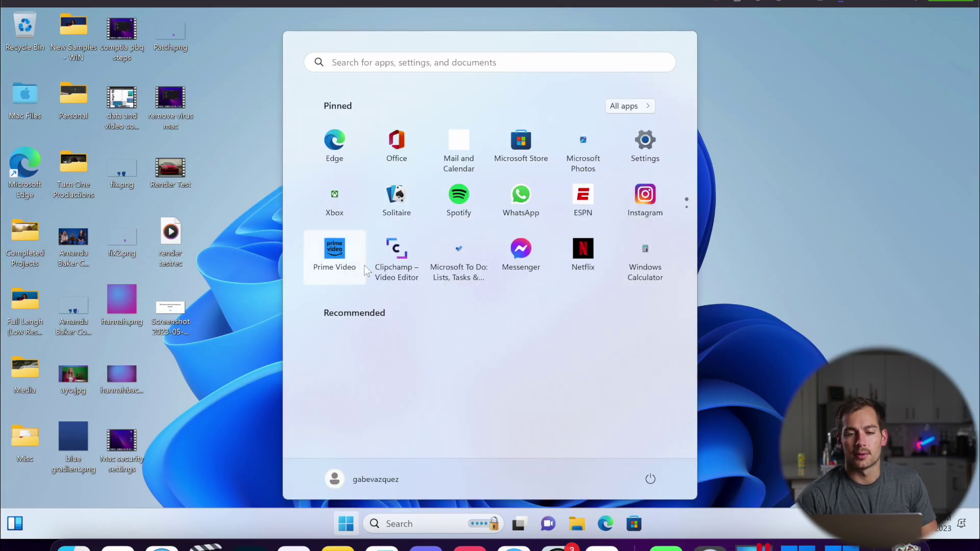
pyautogui.click(659, 152)
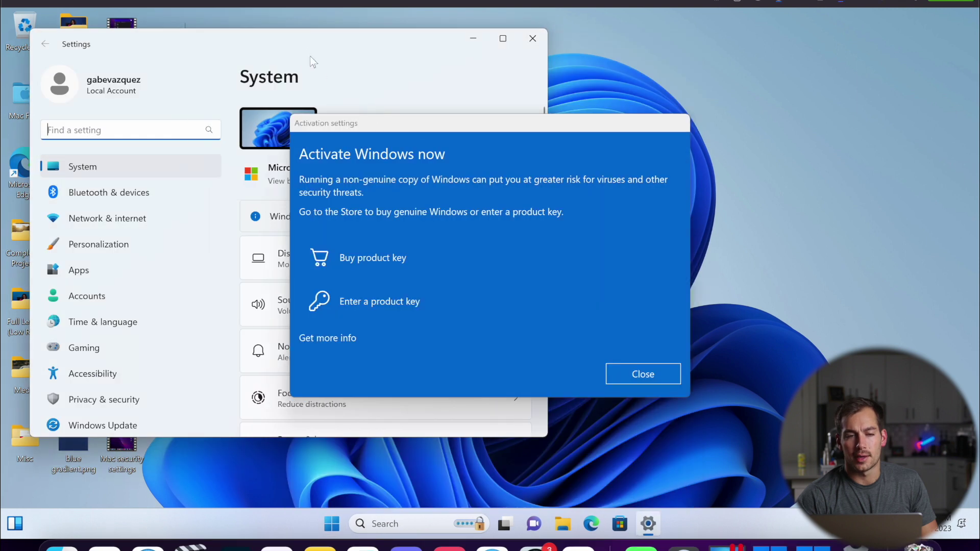
pyautogui.moveTo(310, 55); pyautogui.dragTo(360, 47)
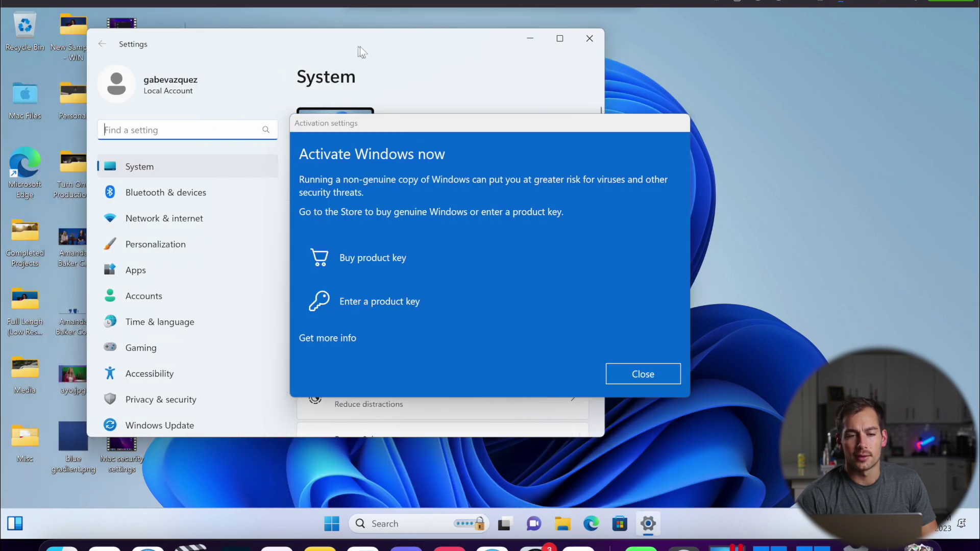
pyautogui.click(646, 368)
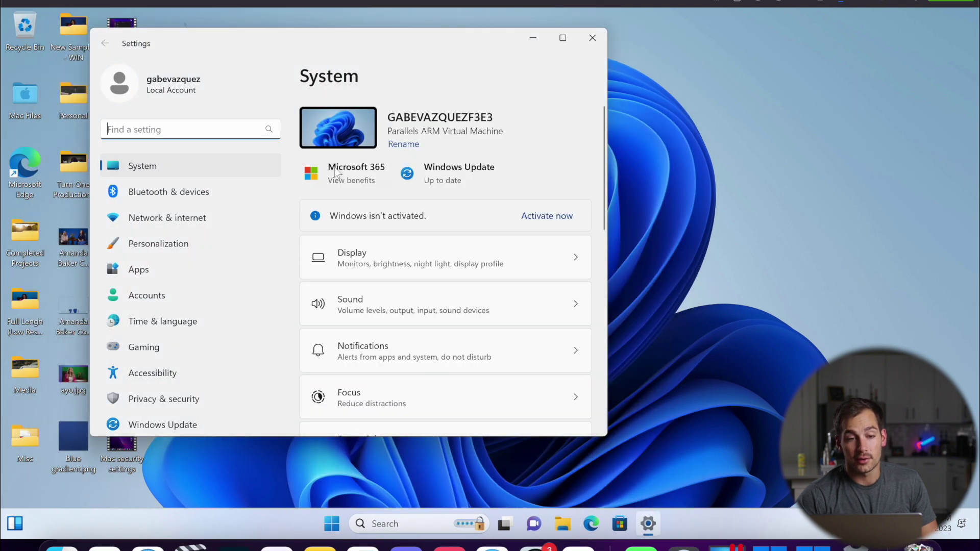
pyautogui.click(544, 216)
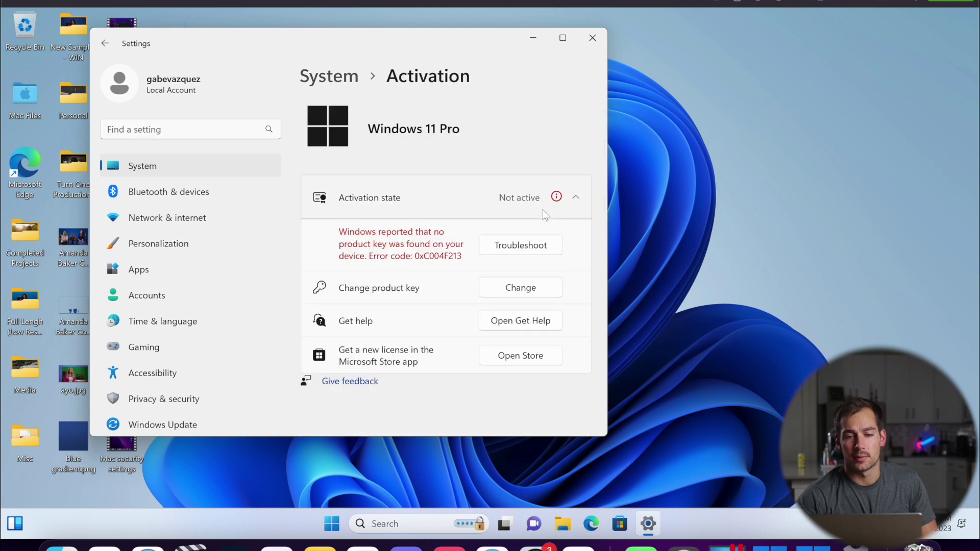
pyautogui.click(501, 200)
pyautogui.click(501, 200)
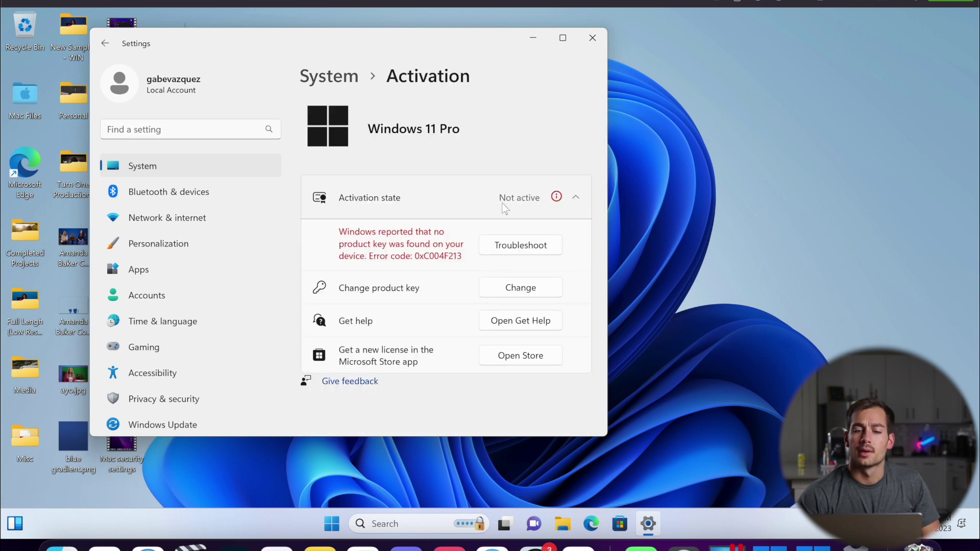
# Open and cancel Change product key, then scroll through the Personalization themes
pyautogui.click(514, 287)
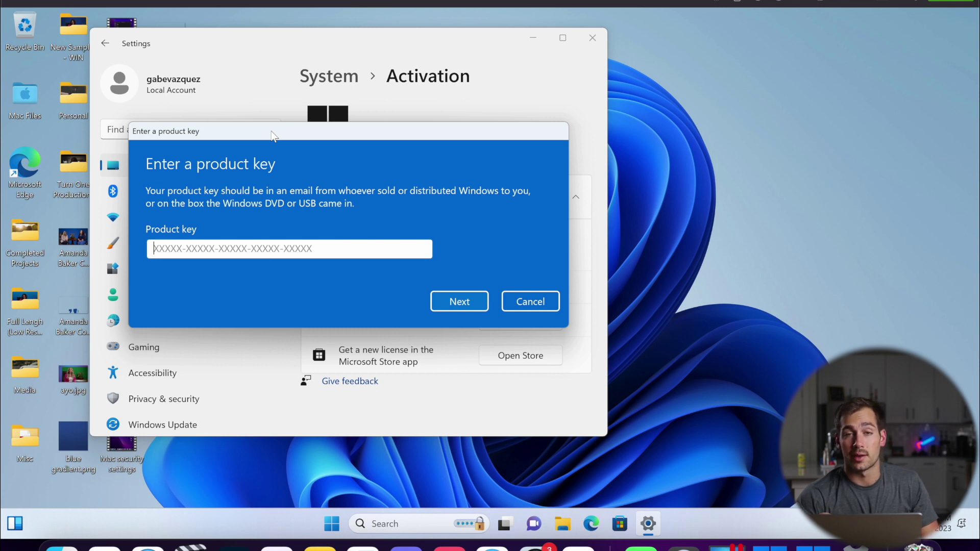
pyautogui.press('Escape')
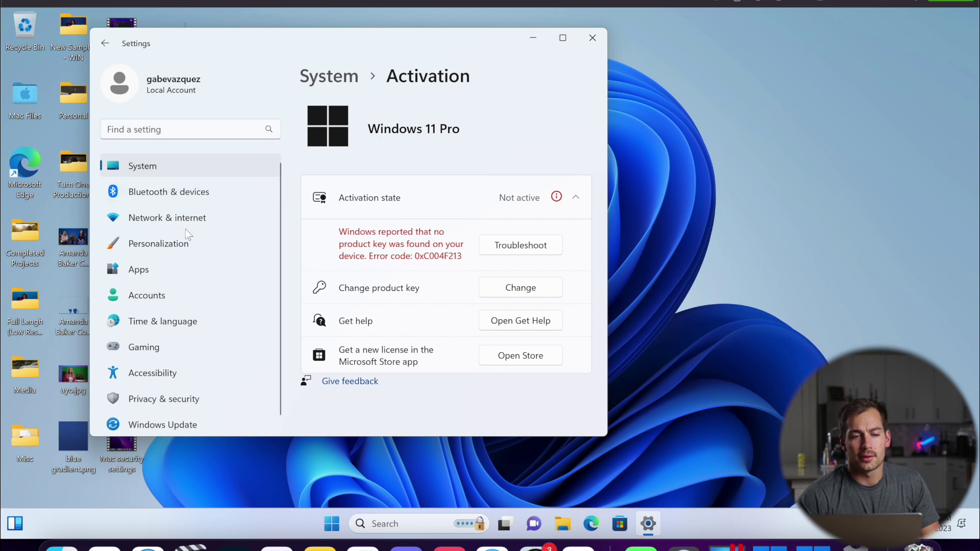
pyautogui.click(170, 246)
pyautogui.scroll(-2, 419, 302)
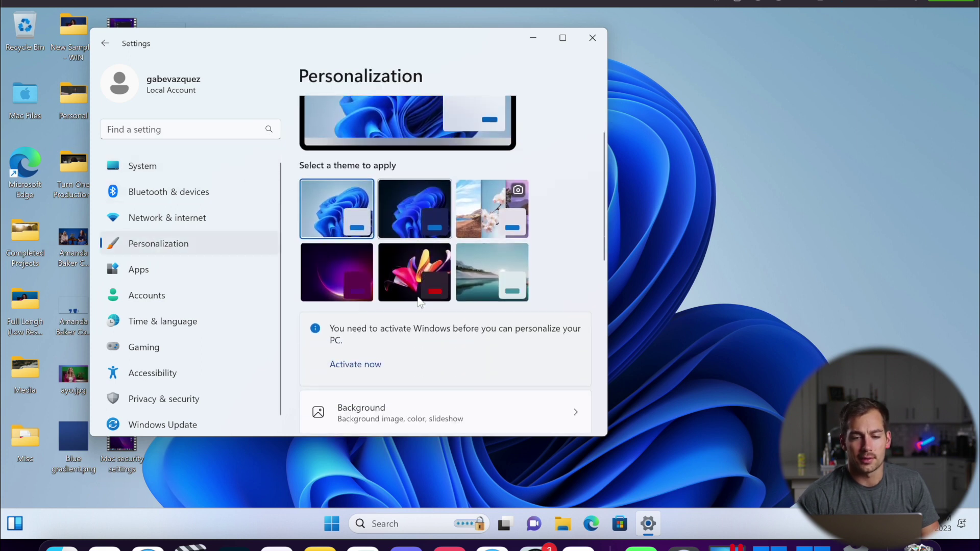
pyautogui.scroll(-2, 419, 303)
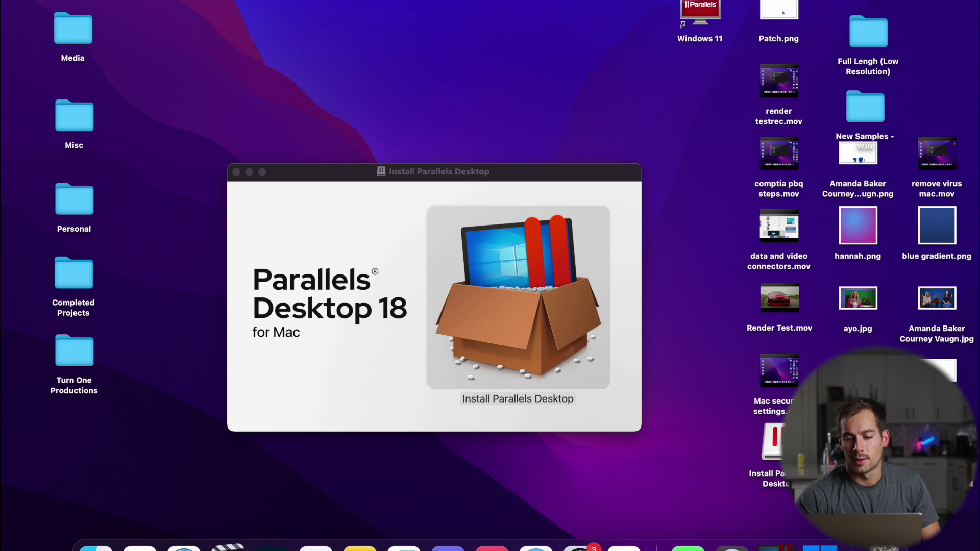
# Hide Parallels Desktop from its dock icon menu, then reopen that menu
pyautogui.rightClick(773, 546)
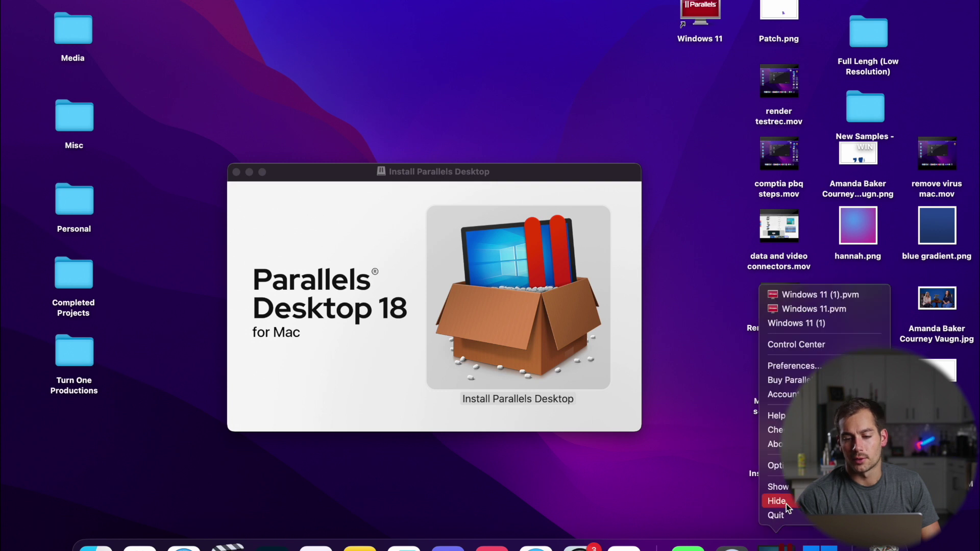
pyautogui.click(775, 501)
pyautogui.rightClick(809, 545)
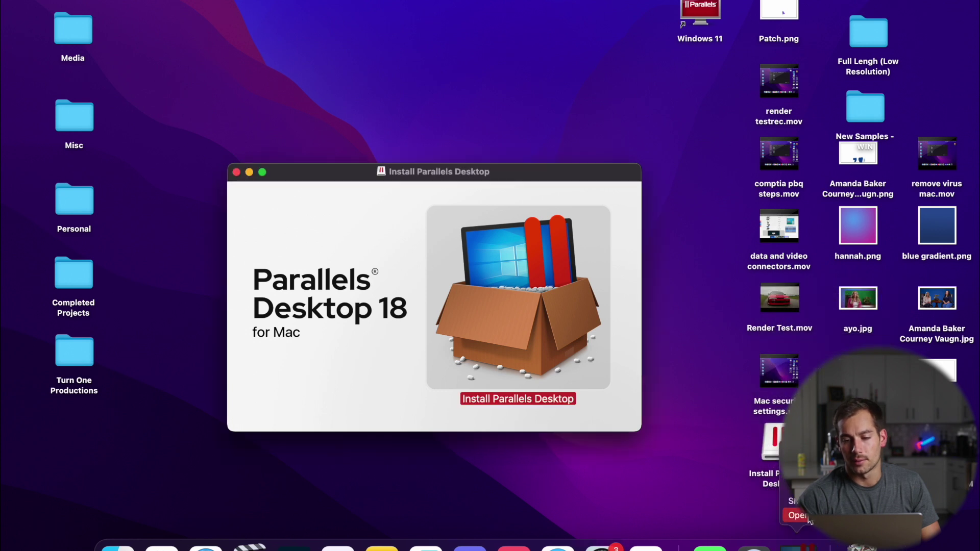